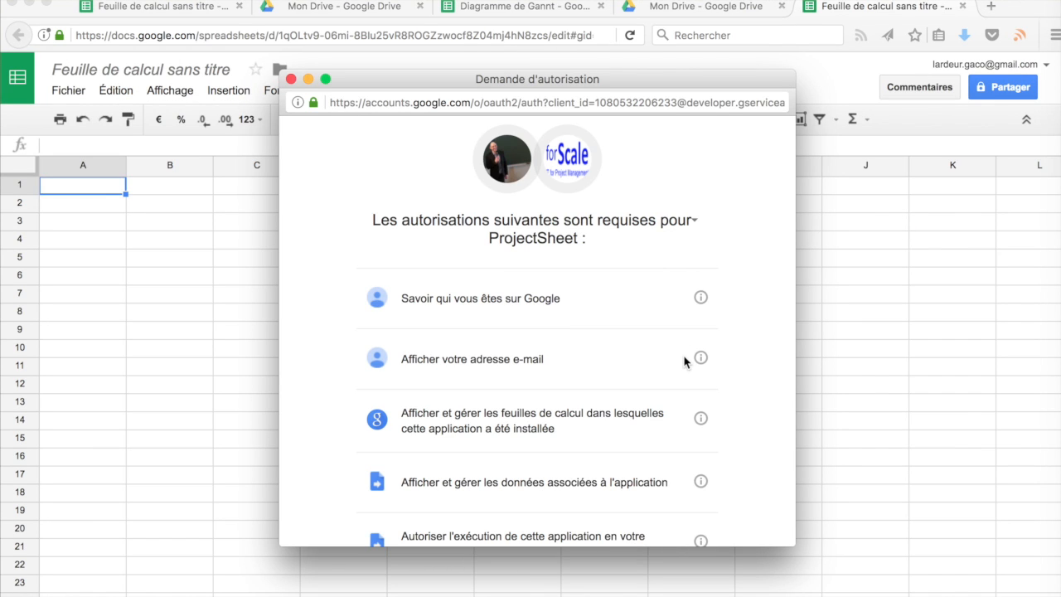
Scroll down through the ProjectSheet permission request window
{"action": "scroll", "coordinate": [686, 360], "scroll_direction": "down", "scroll_amount": 3}
Scroll to the end of the permission list and authorize ProjectSheet with Autoriser
{"action": "scroll", "coordinate": [686, 360], "scroll_direction": "down", "scroll_amount": 5}
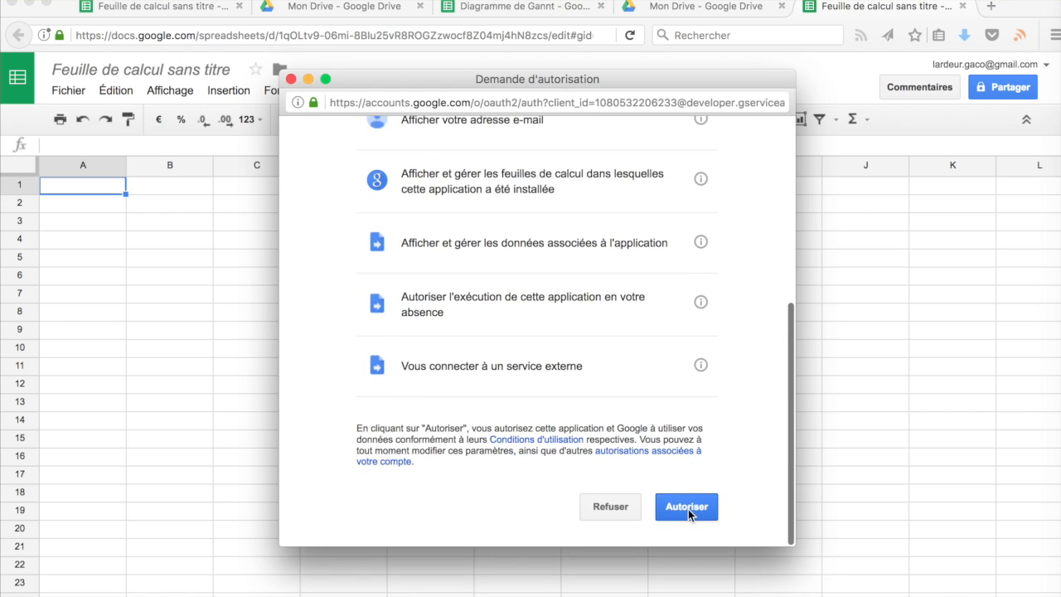
{"action": "left_click", "coordinate": [688, 509]}
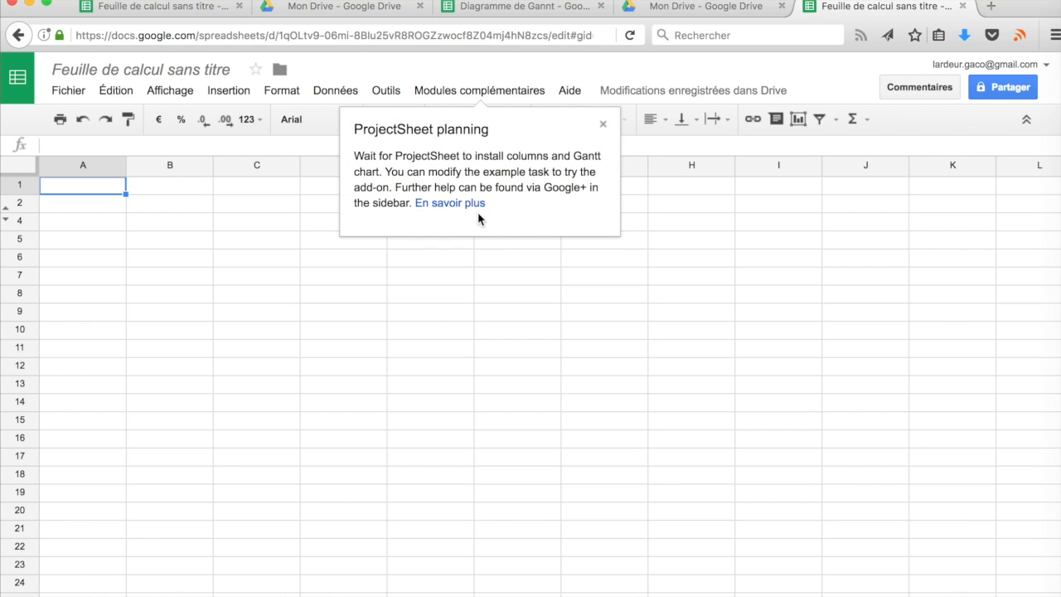
Dismiss the welcome message and keep the Gantt timescale at 1 week per period from 2017-02-06
{"action": "left_click", "coordinate": [406, 513]}
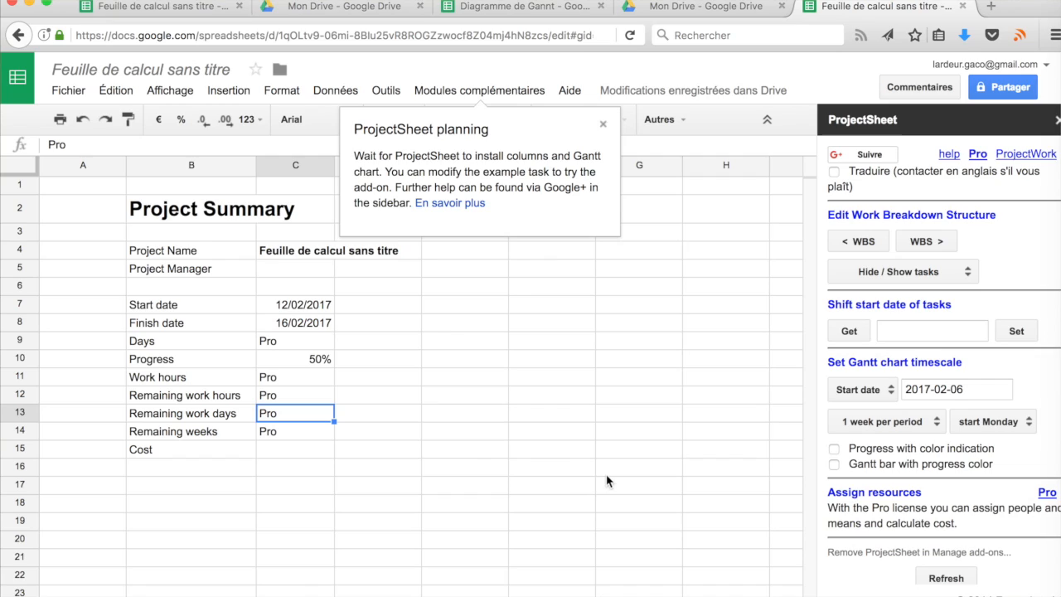
{"action": "left_click", "coordinate": [959, 389]}
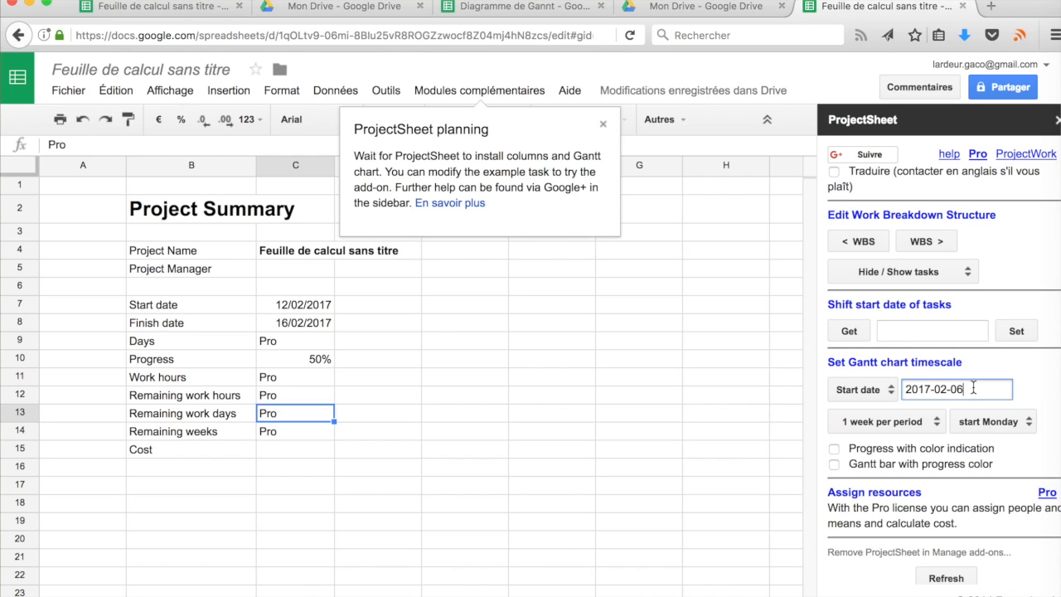
{"action": "left_click", "coordinate": [937, 424]}
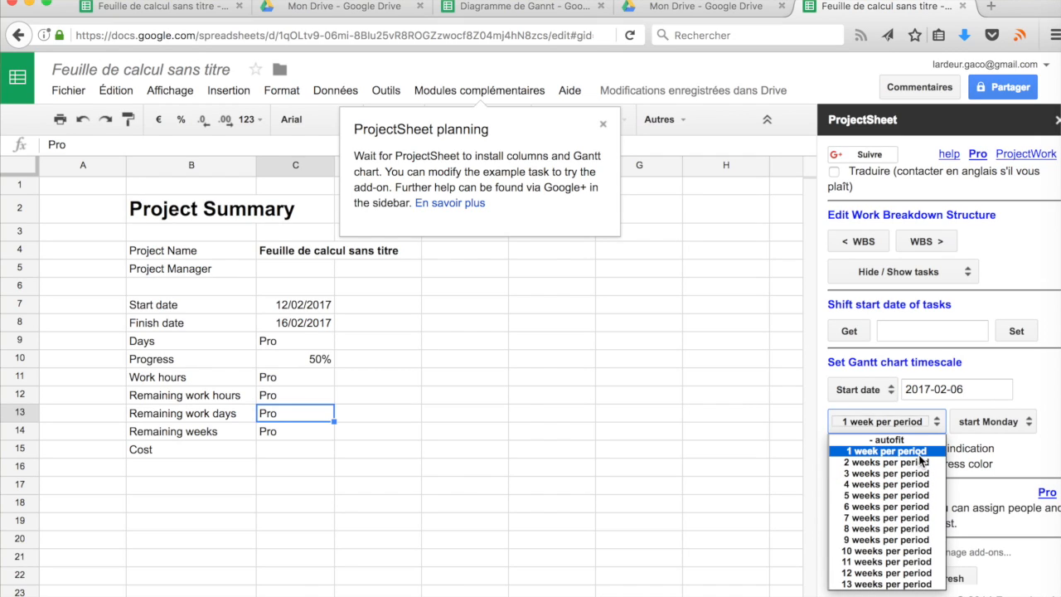
{"action": "left_click", "coordinate": [920, 456]}
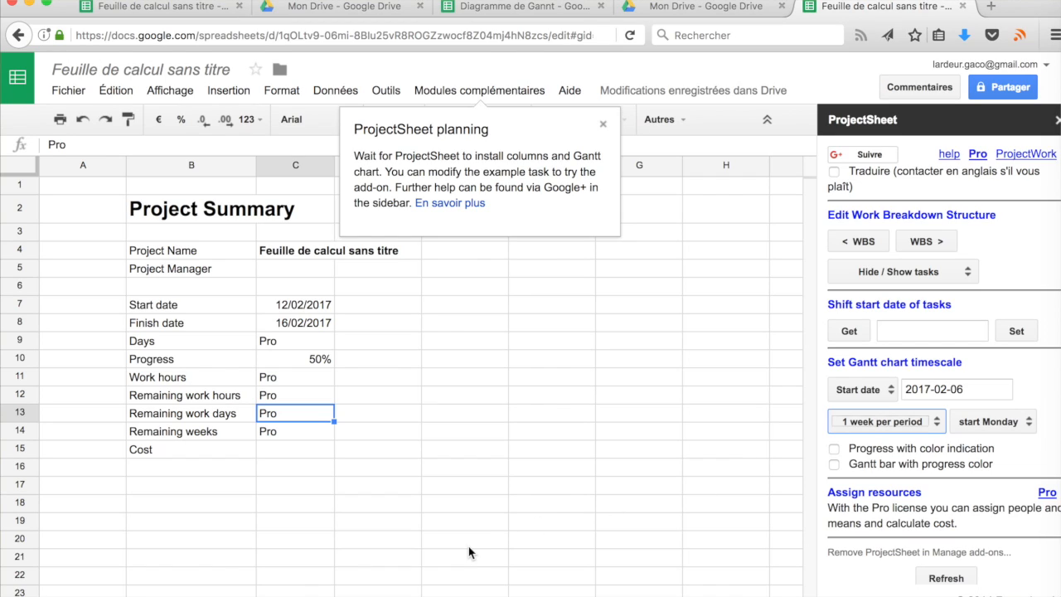
Name the project 'PROJET émission de radio' and enter the project manager's e-mail address
{"action": "left_click", "coordinate": [294, 251]}
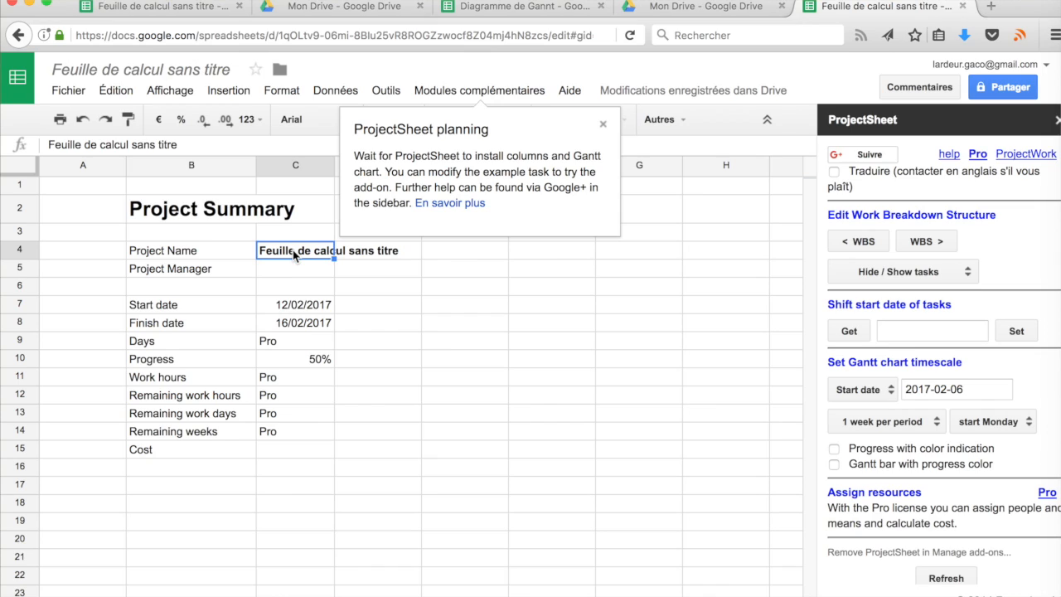
{"action": "type", "text": "PR"}
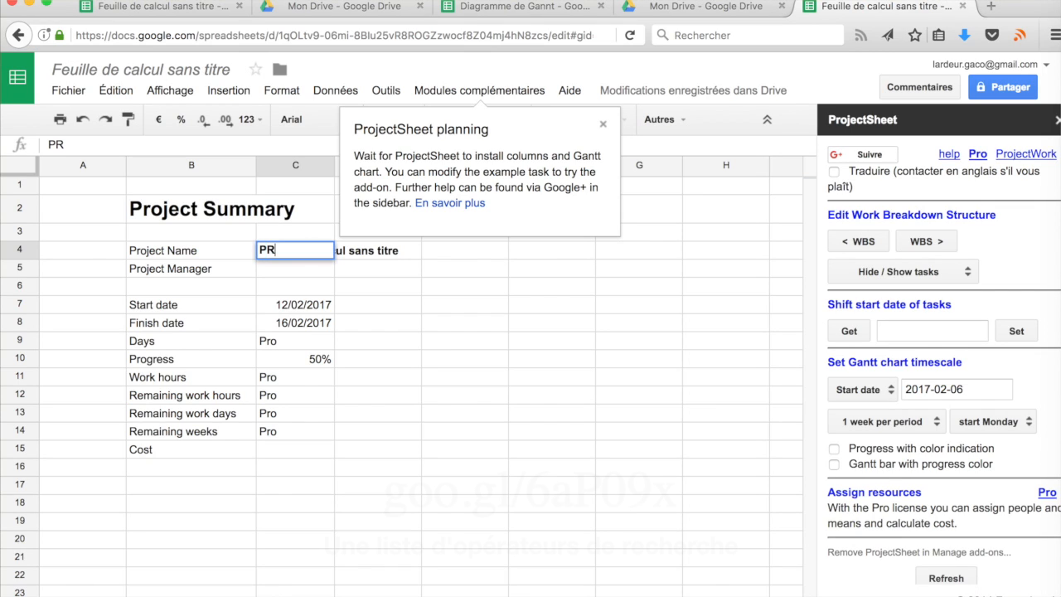
{"action": "type", "text": "OJET émission de radio"}
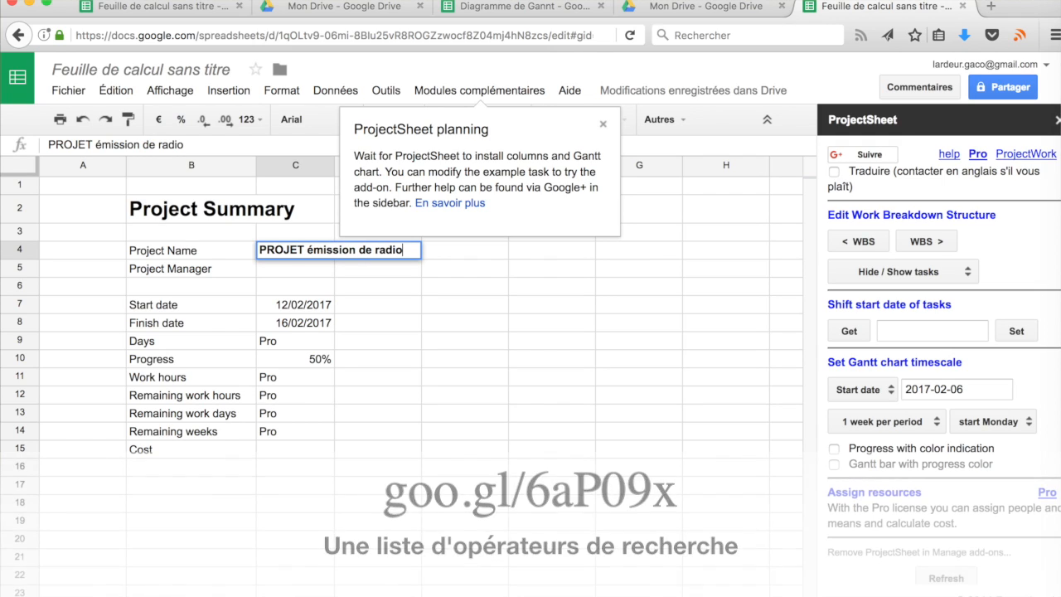
{"action": "key", "text": "Return"}
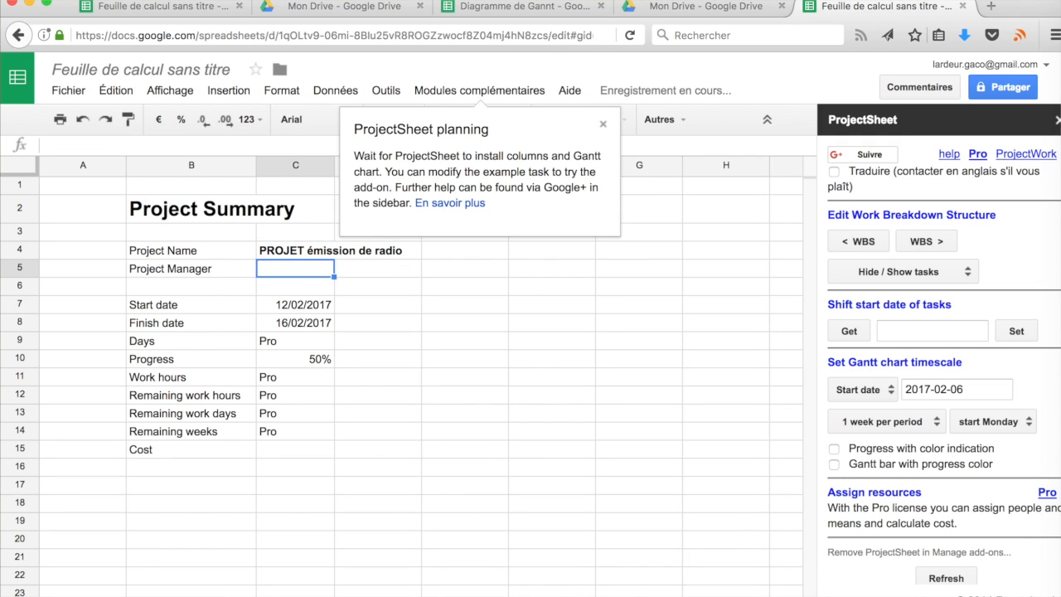
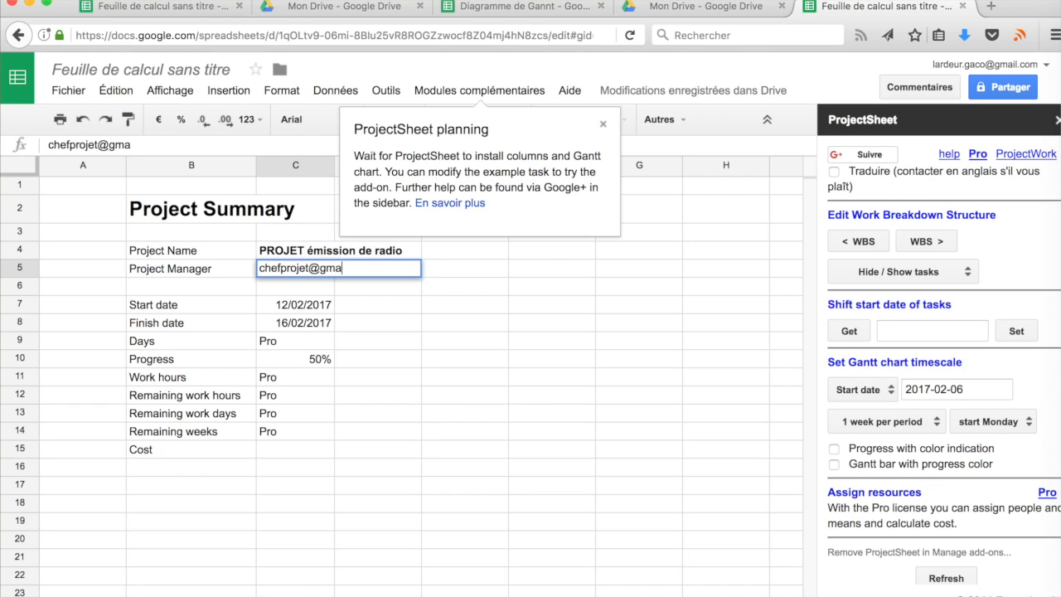
{"action": "left_click", "coordinate": [287, 313]}
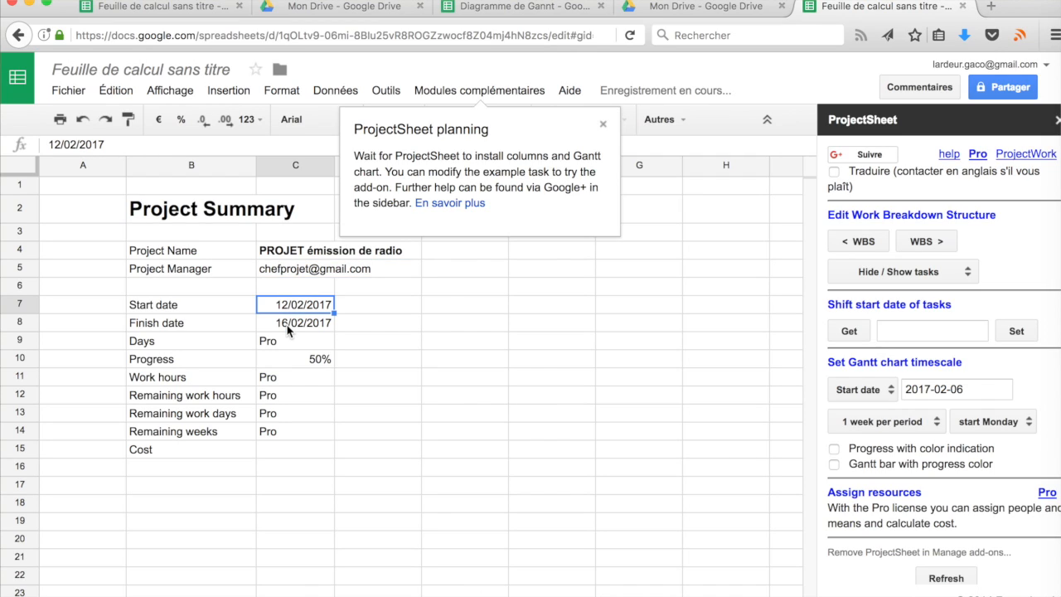
Set the project finish date to 28/07/2017 using the calendar picker
{"action": "double_click", "coordinate": [287, 325]}
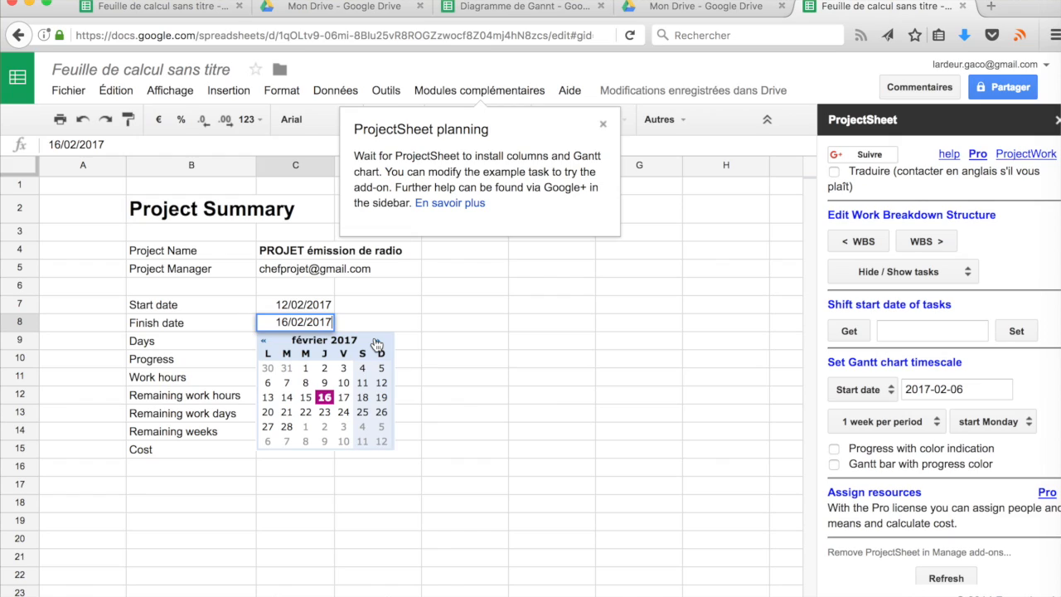
{"action": "left_click", "coordinate": [377, 341]}
{"action": "left_click", "coordinate": [377, 340]}
{"action": "left_click", "coordinate": [377, 340]}
{"action": "left_click", "coordinate": [377, 340]}
{"action": "left_click", "coordinate": [378, 341]}
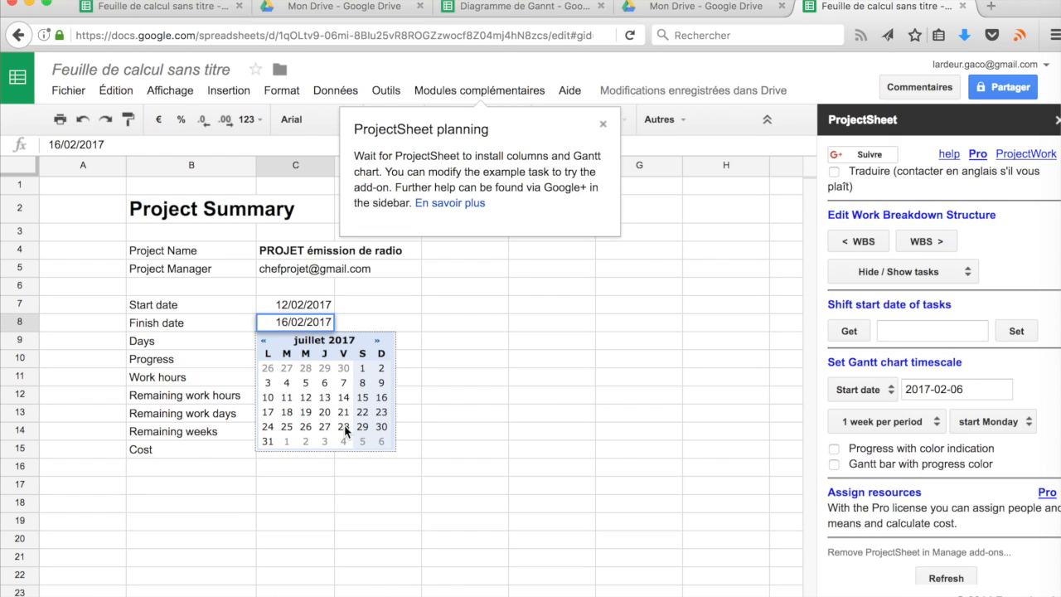
{"action": "left_click", "coordinate": [344, 426]}
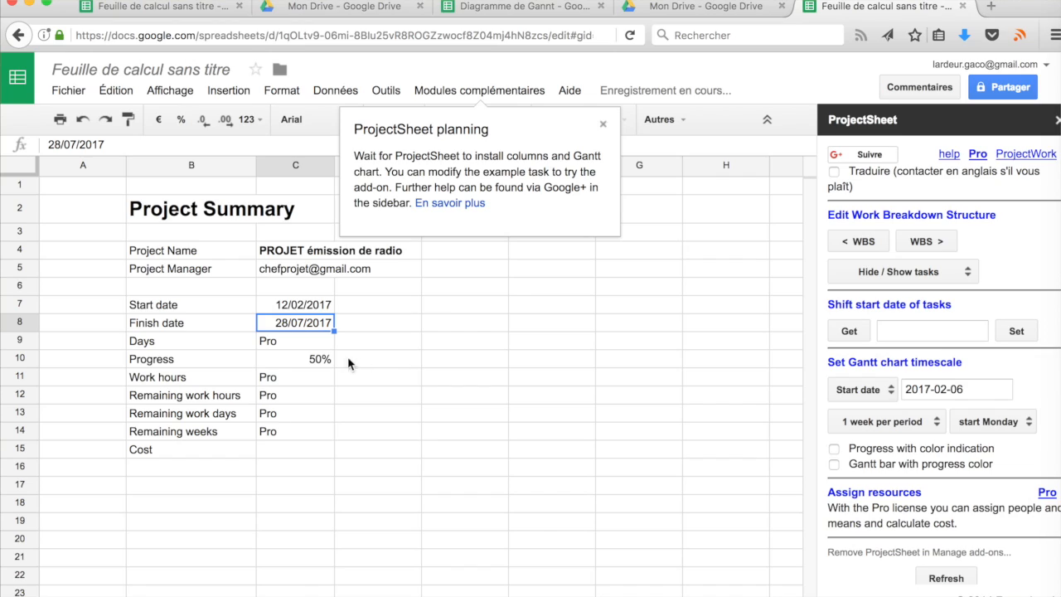
{"action": "left_click", "coordinate": [319, 359]}
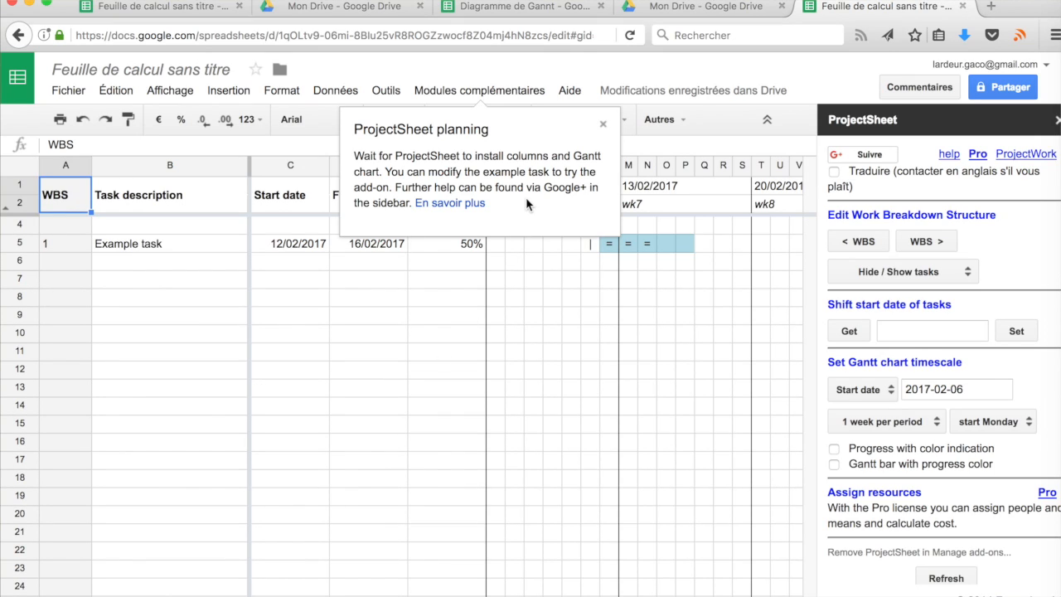
Dismiss the planning message and step through the Example task's WBS, description, dates and progress cells
{"action": "left_click", "coordinate": [604, 126]}
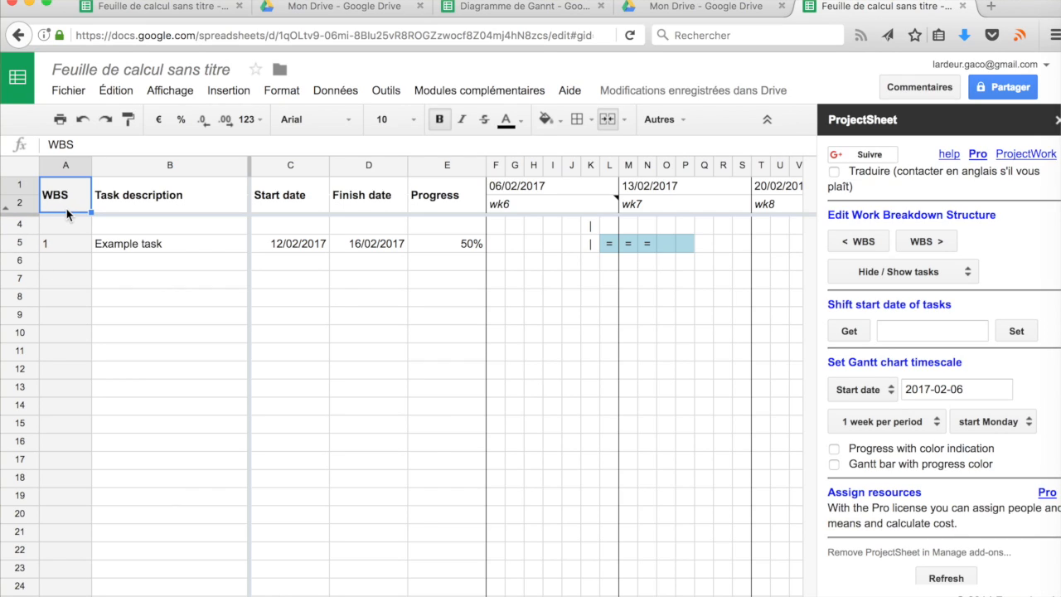
{"action": "left_click", "coordinate": [64, 249]}
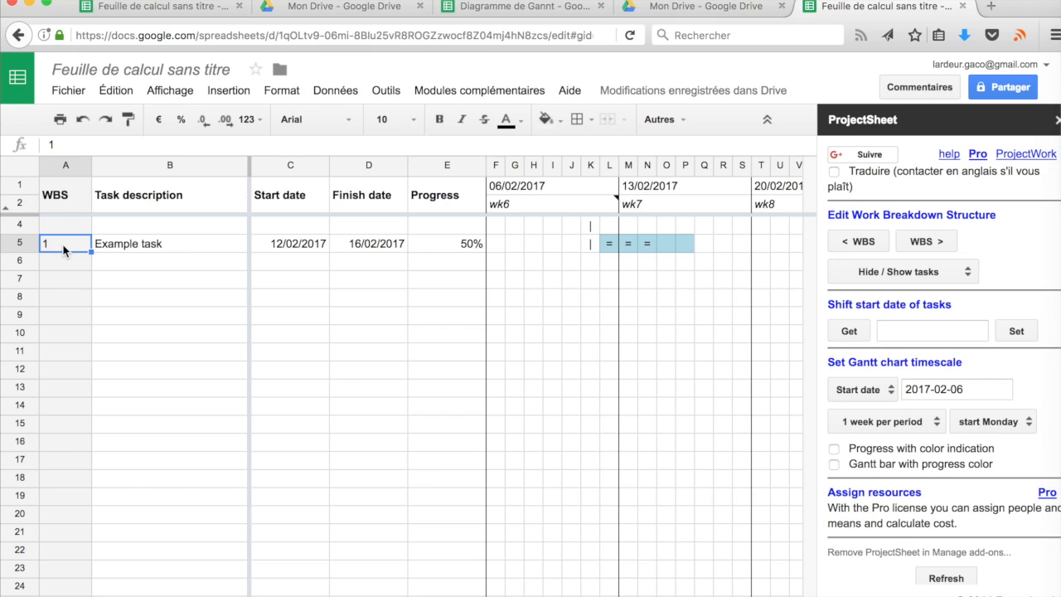
{"action": "key", "text": "Tab"}
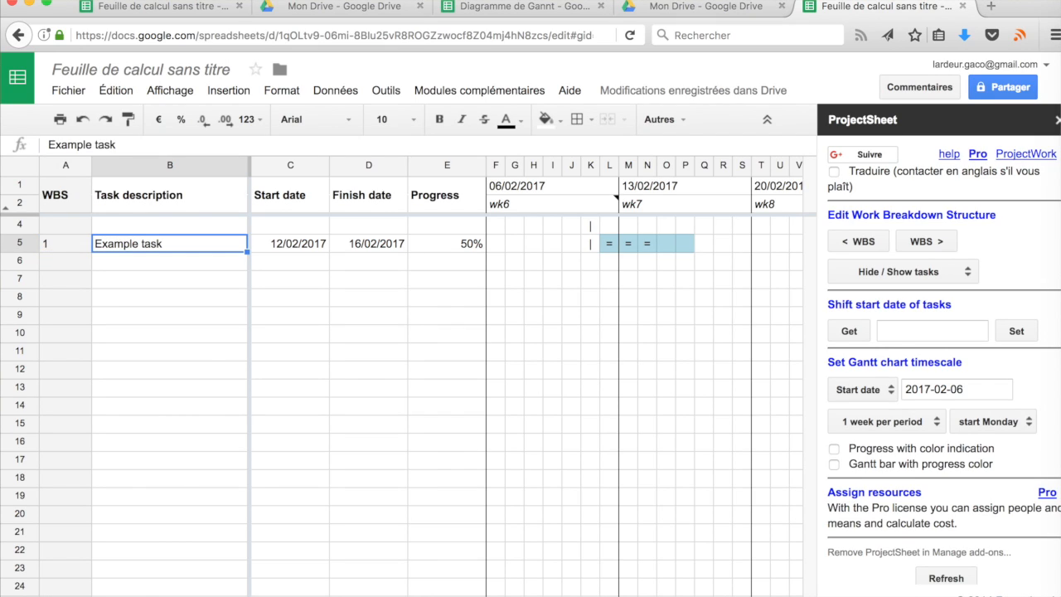
{"action": "key", "text": "Right"}
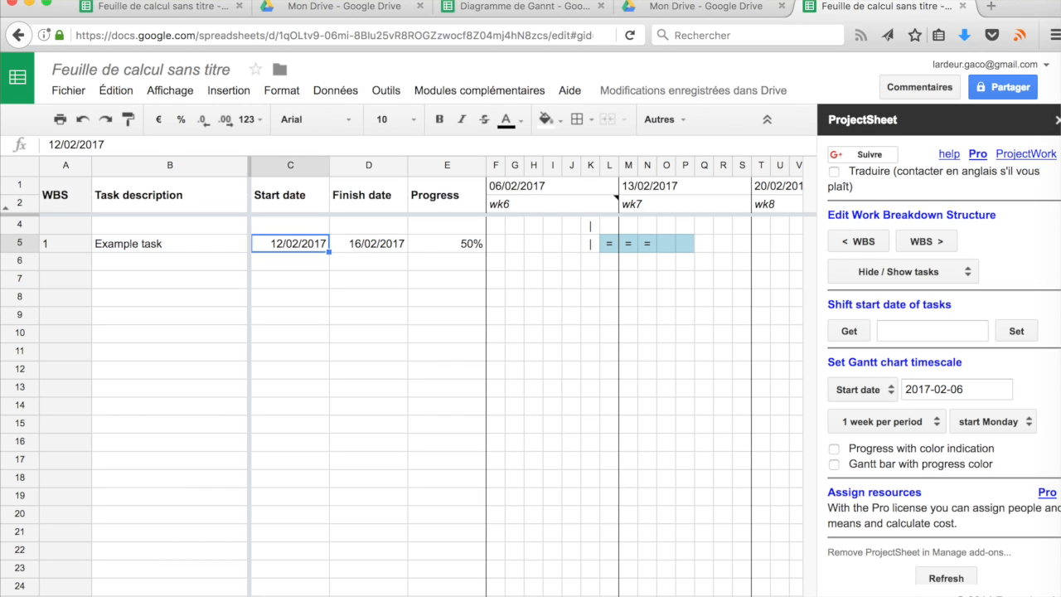
{"action": "key", "text": "Right"}
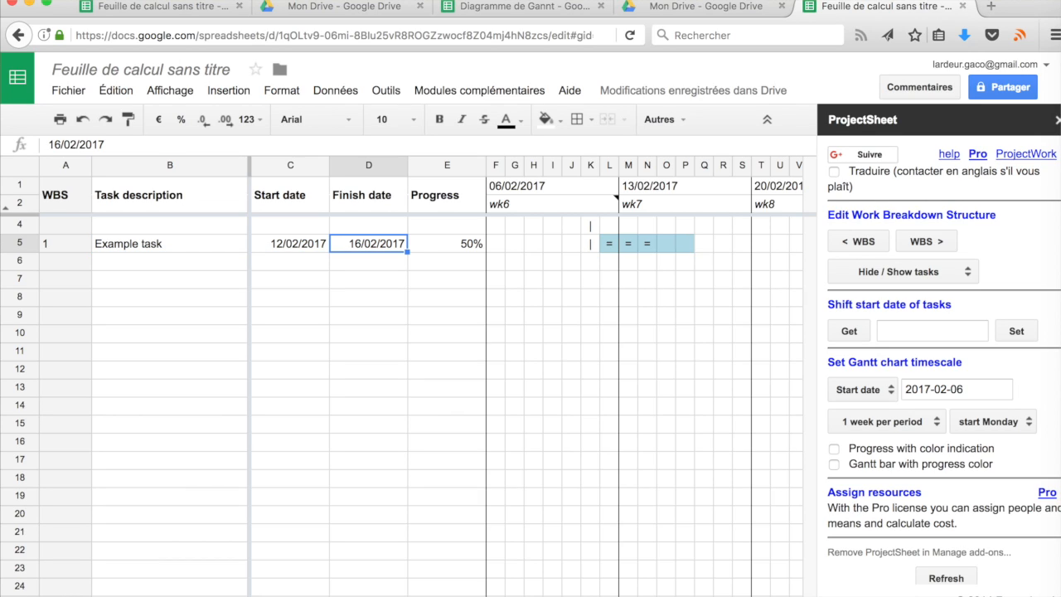
{"action": "key", "text": "Right"}
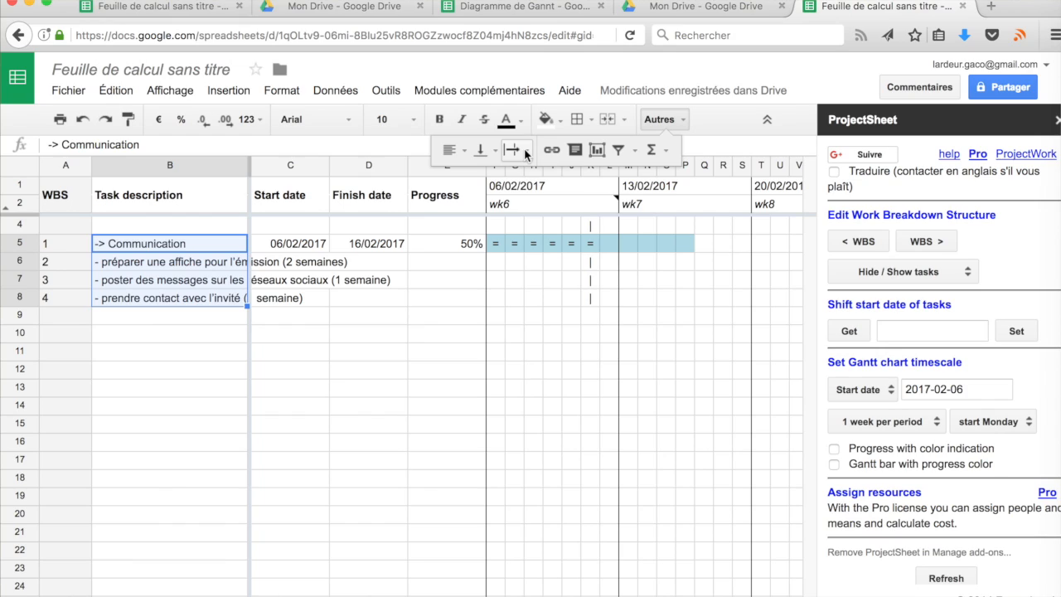
Wrap the long task descriptions and widen the Task description column
{"action": "left_click", "coordinate": [514, 149]}
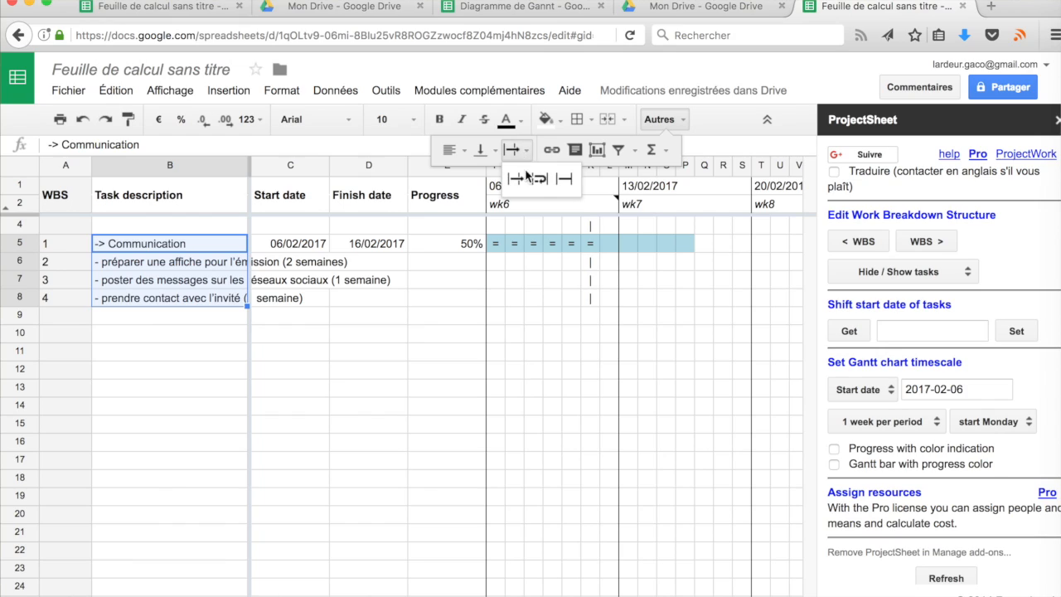
{"action": "left_click", "coordinate": [539, 181]}
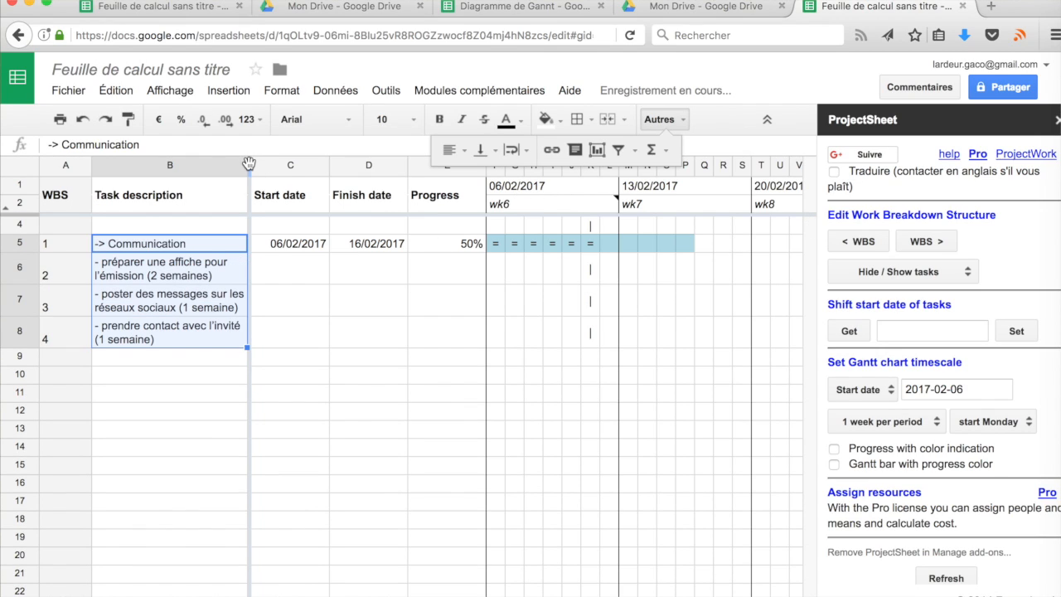
{"action": "left_click_drag", "start_coordinate": [250, 165], "coordinate": [298, 174]}
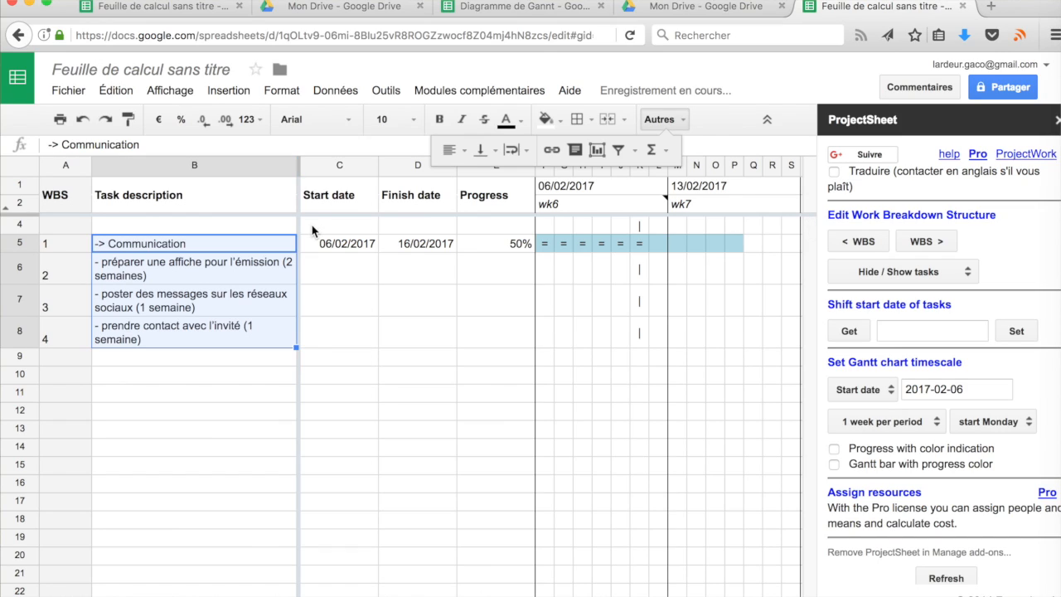
Fill the Communication start date, finish date and 50% progress down to the three subtasks
{"action": "left_click", "coordinate": [358, 245]}
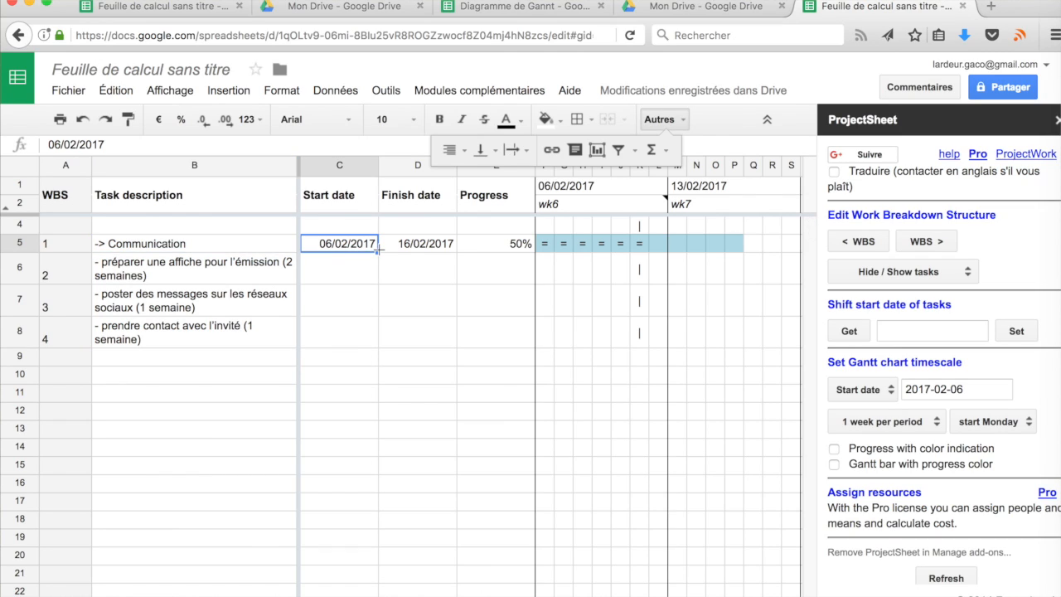
{"action": "left_click_drag", "start_coordinate": [378, 254], "coordinate": [373, 336]}
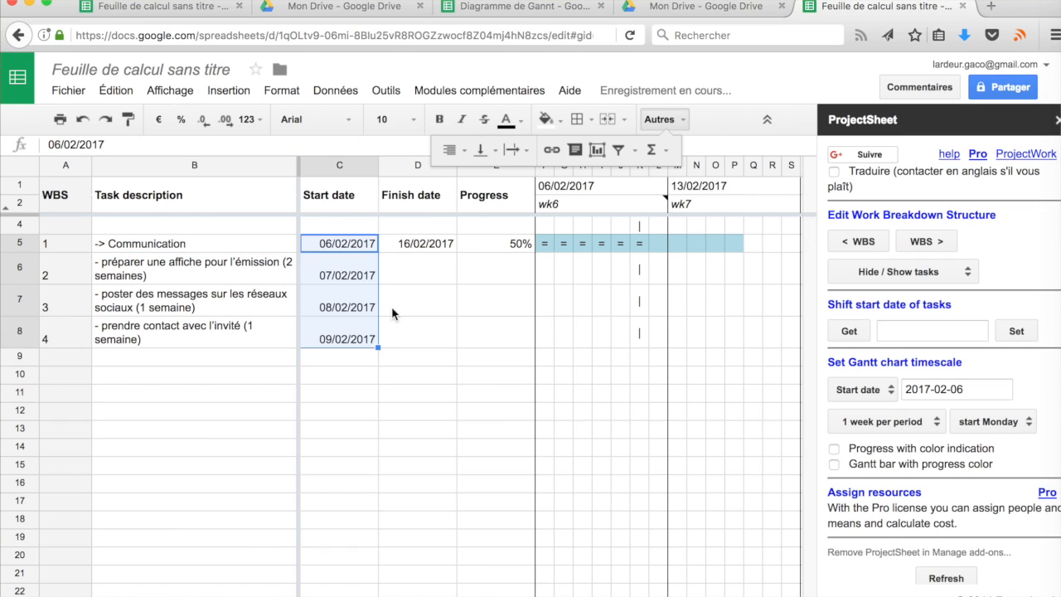
{"action": "left_click", "coordinate": [452, 245]}
{"action": "left_click_drag", "start_coordinate": [454, 252], "coordinate": [455, 337]}
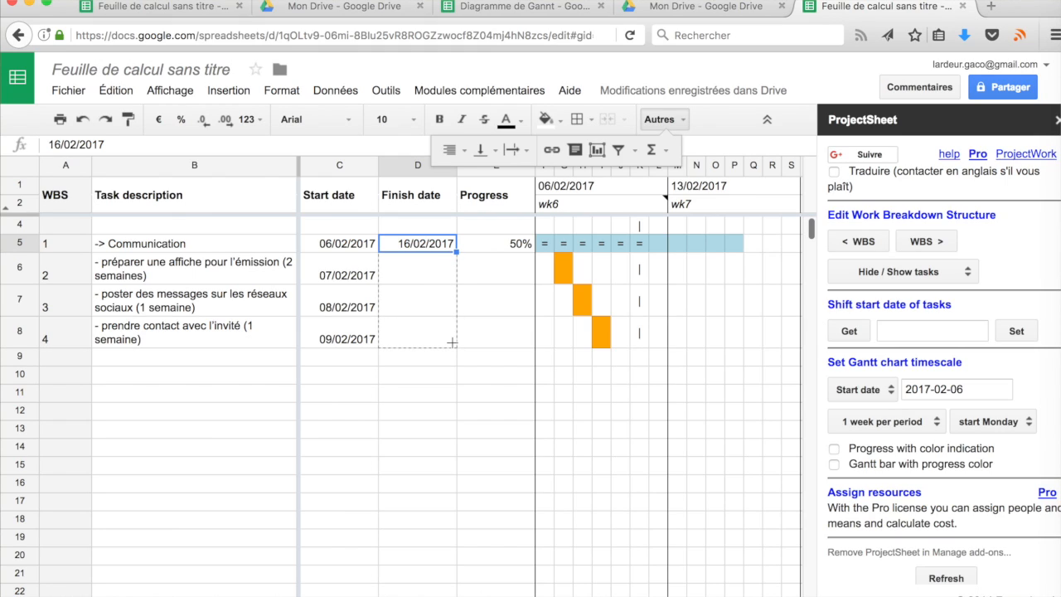
{"action": "left_click", "coordinate": [522, 246]}
{"action": "left_click_drag", "start_coordinate": [535, 251], "coordinate": [529, 353]}
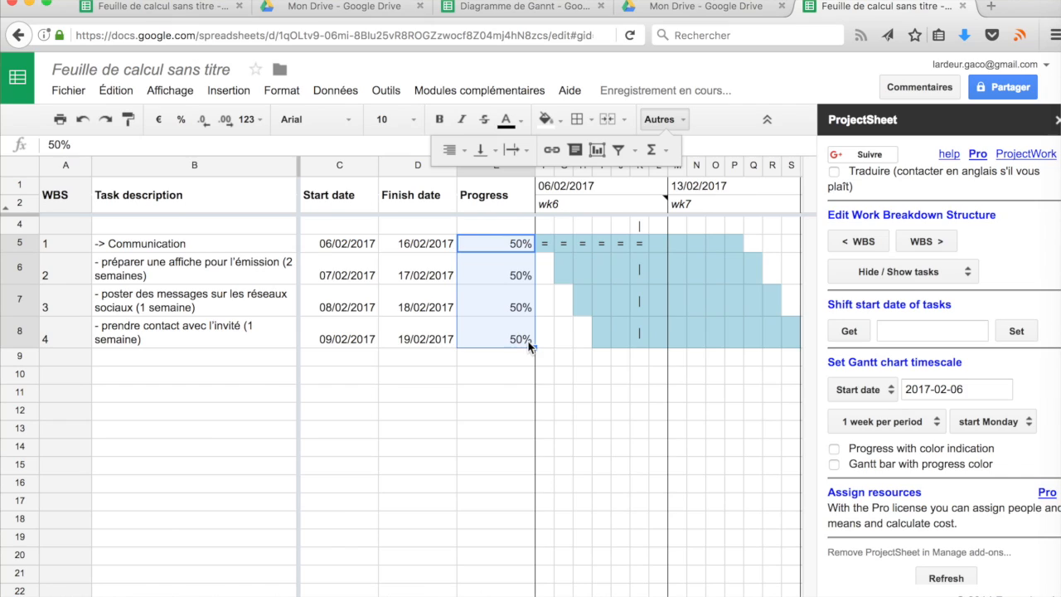
Date the poster task from 06/02/2017 to 20/02/2017
{"action": "double_click", "coordinate": [369, 278]}
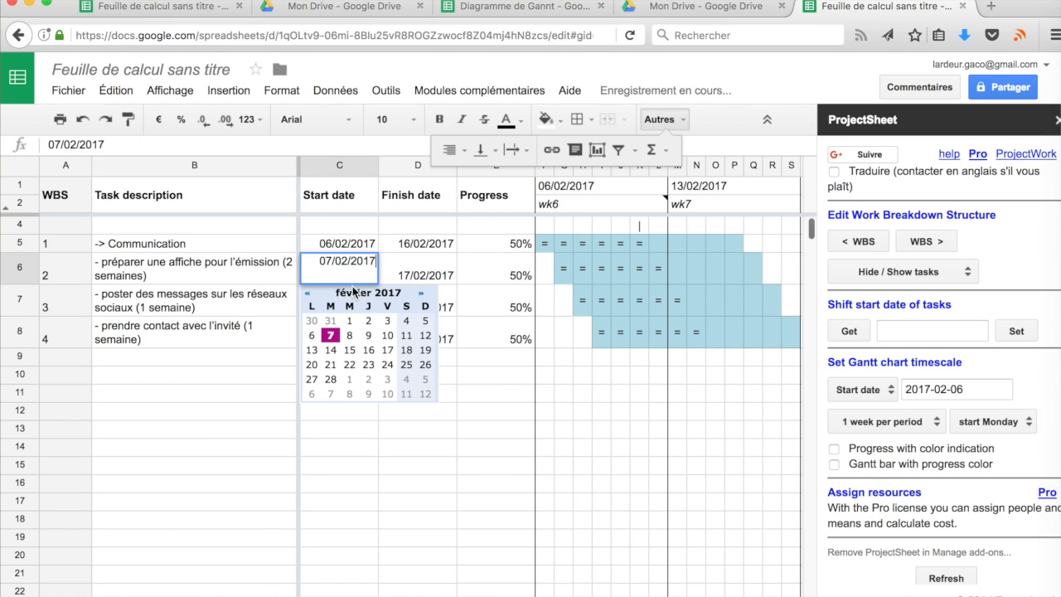
{"action": "left_click", "coordinate": [312, 335]}
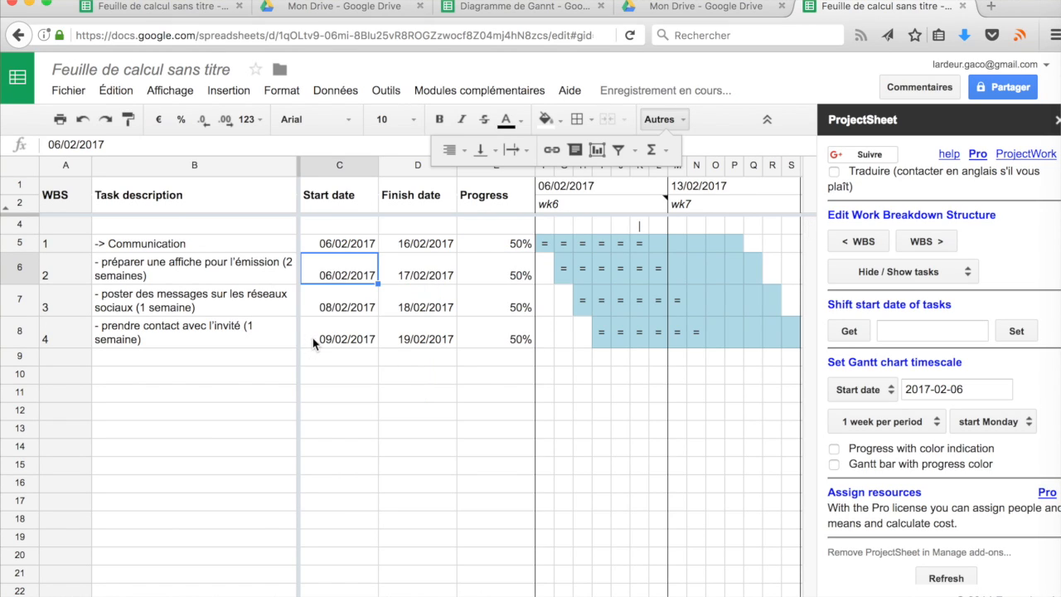
{"action": "left_click", "coordinate": [430, 281]}
{"action": "double_click", "coordinate": [430, 281]}
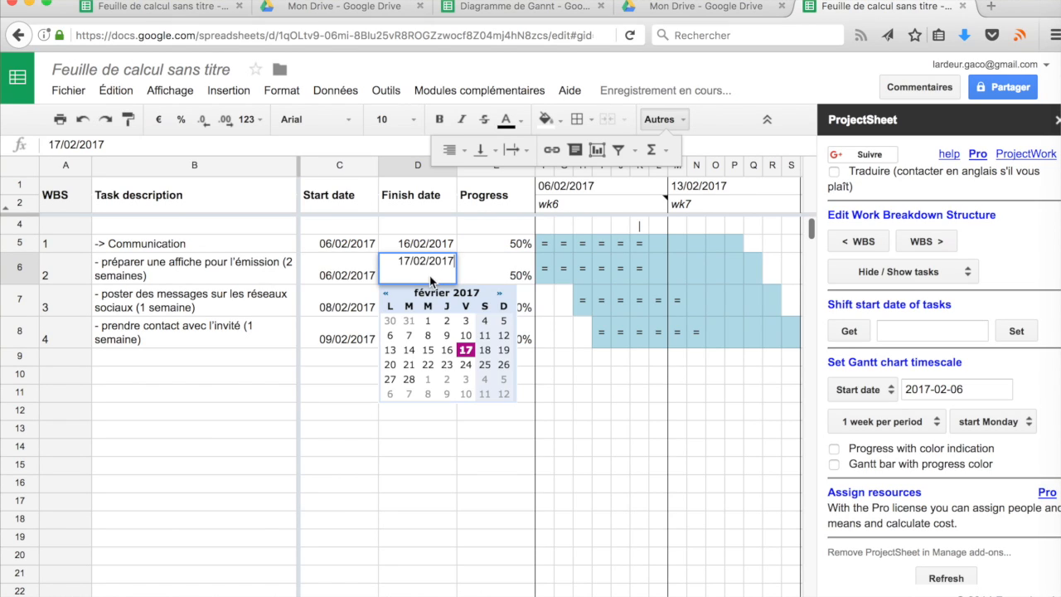
{"action": "left_click", "coordinate": [391, 364]}
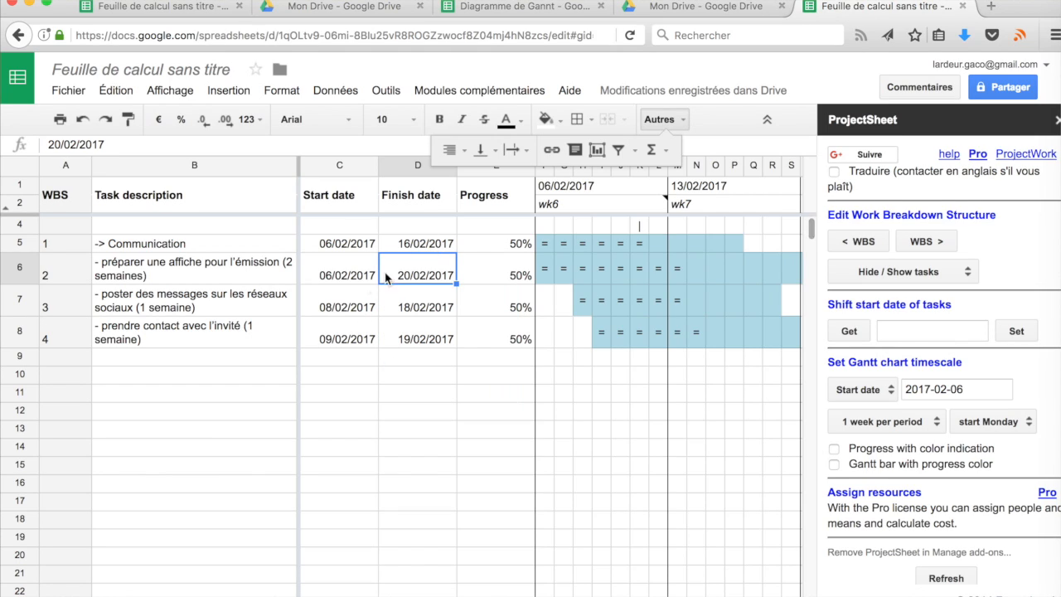
{"action": "left_click", "coordinate": [125, 278]}
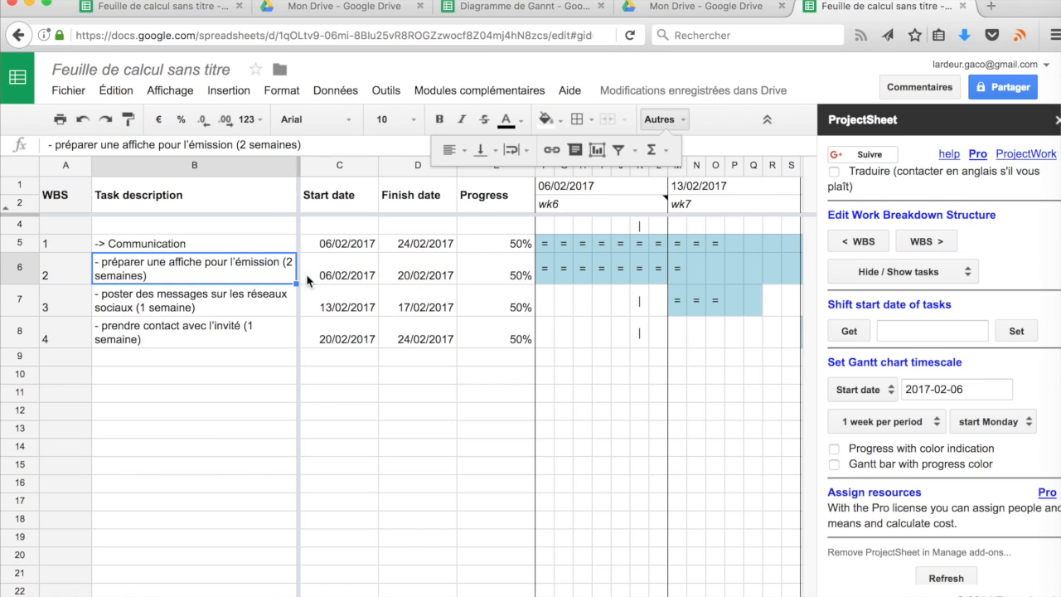
Indent the poster, social-media and guest-contact tasks under Communication with 'WBS >'
{"action": "left_click", "coordinate": [926, 241]}
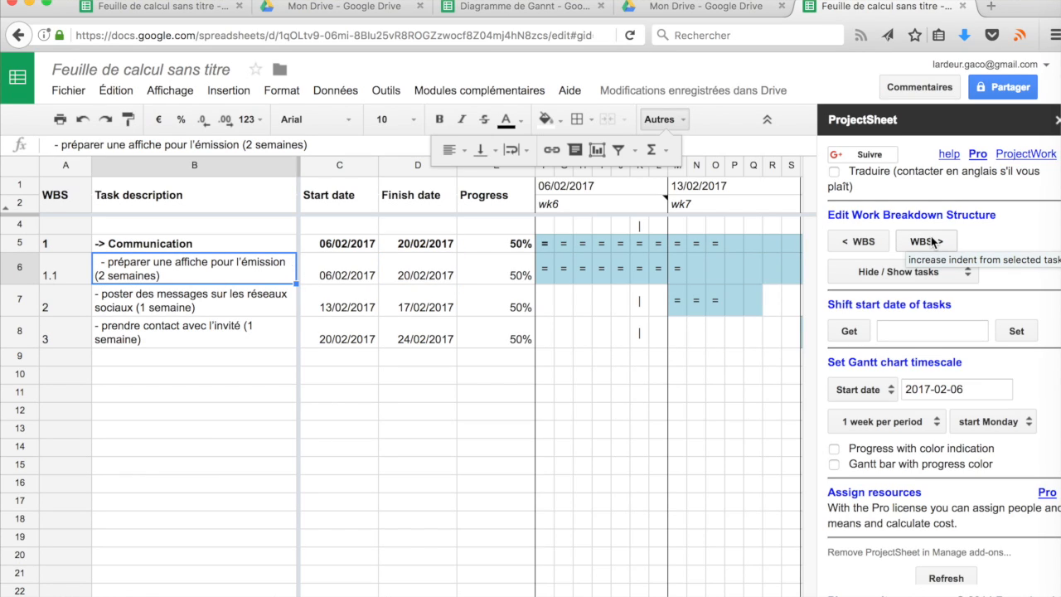
{"action": "left_click", "coordinate": [226, 305]}
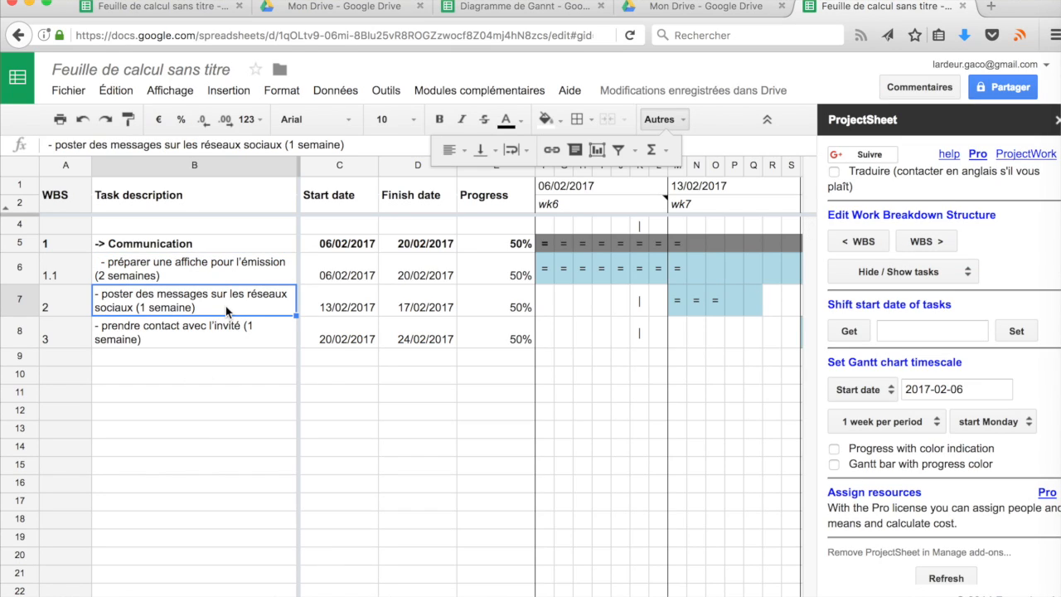
{"action": "left_click", "coordinate": [934, 239]}
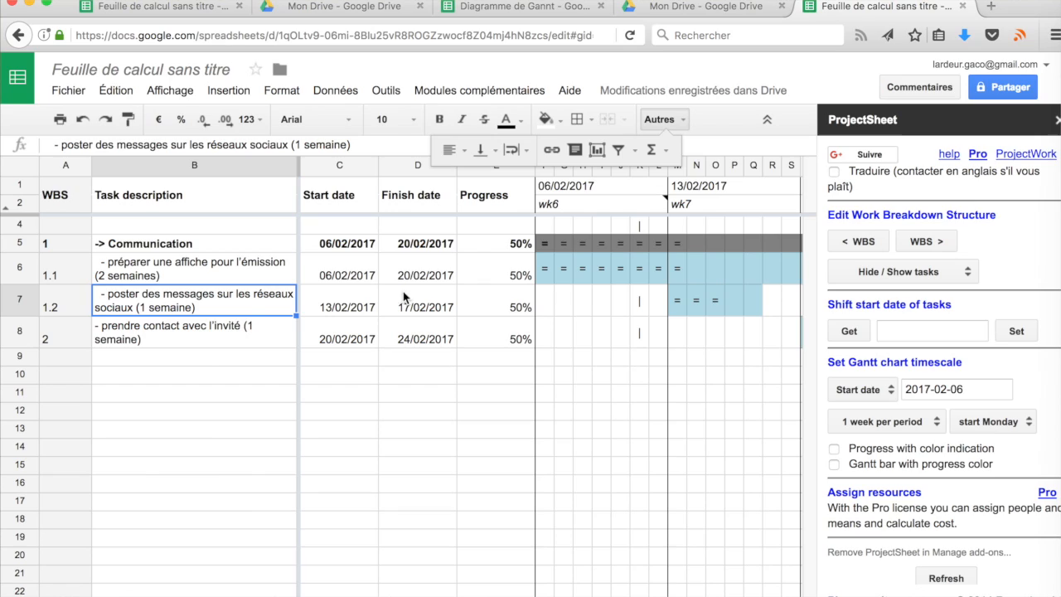
{"action": "left_click", "coordinate": [206, 340]}
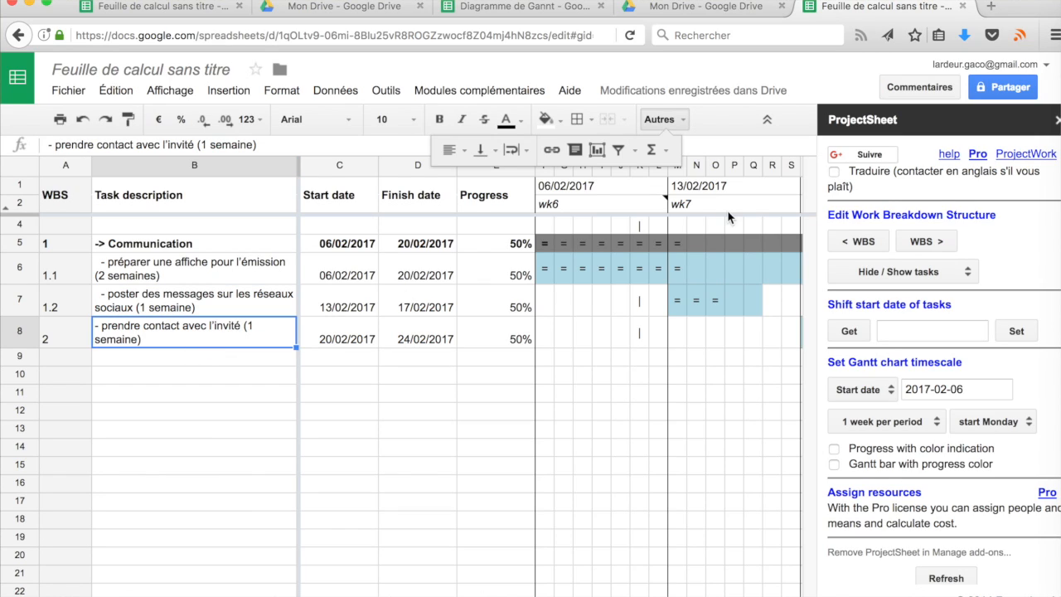
{"action": "left_click", "coordinate": [915, 238]}
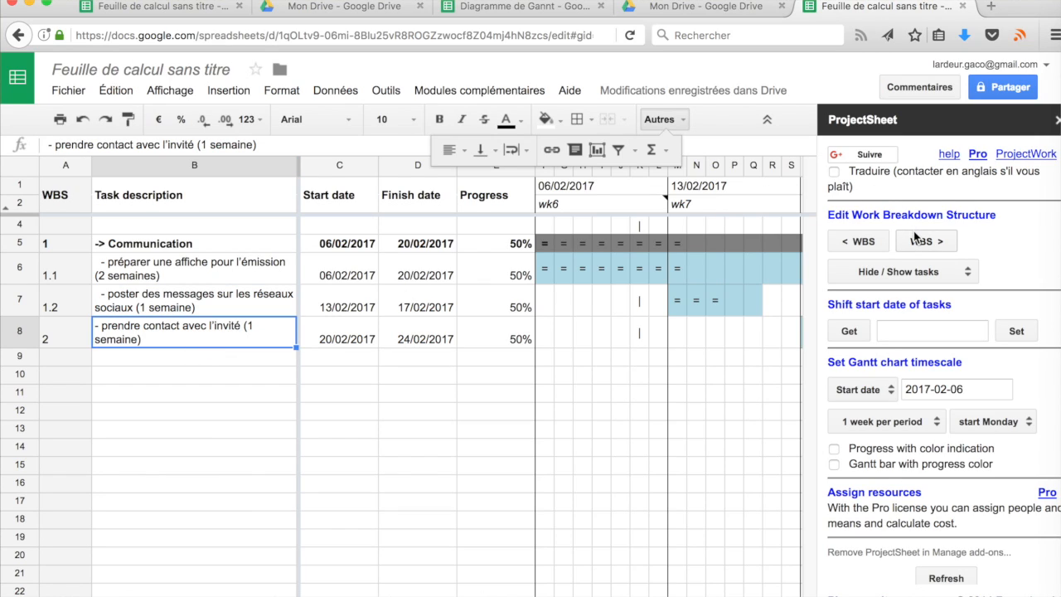